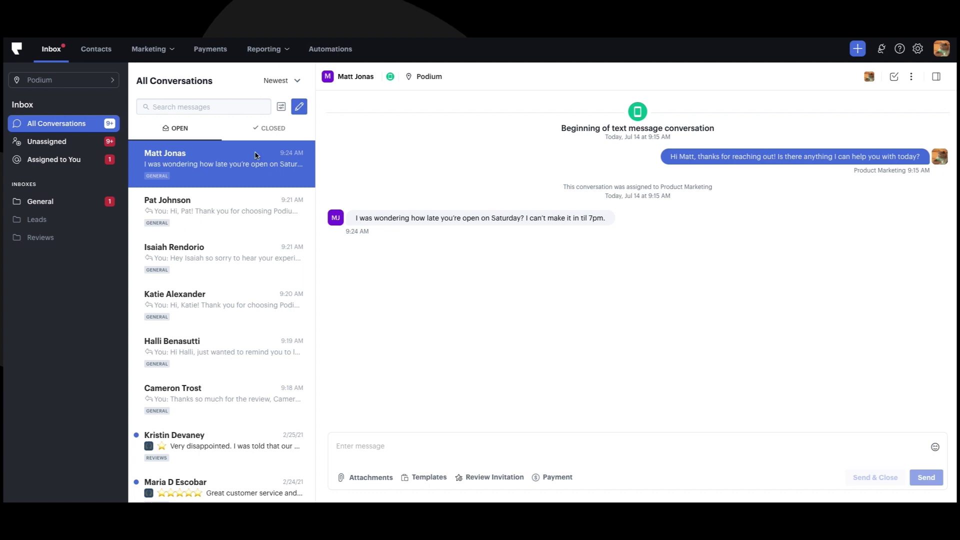
Text a new contact, entering their name and phone number: 'Hi John, are we still expecting to see you this afternoon?'
{"action": "left_click", "coordinate": [299, 108]}
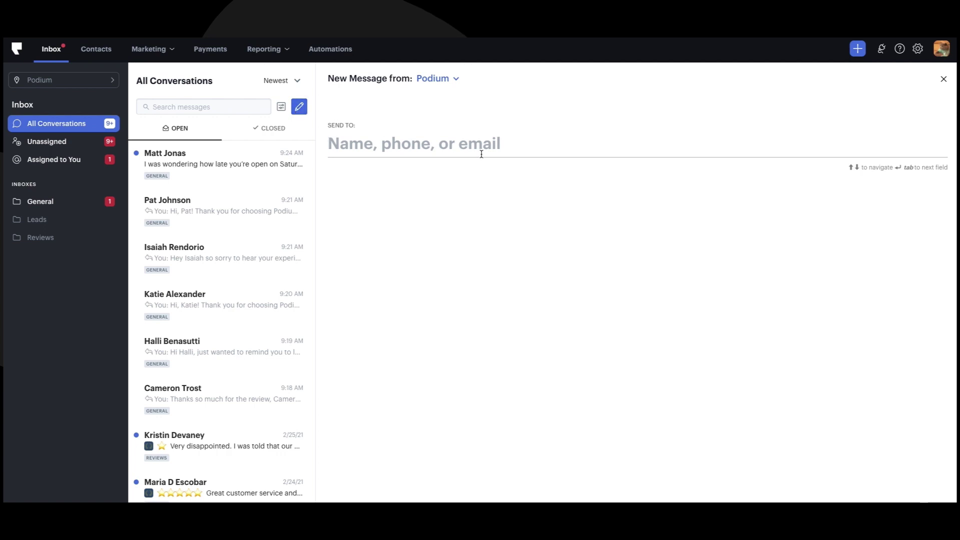
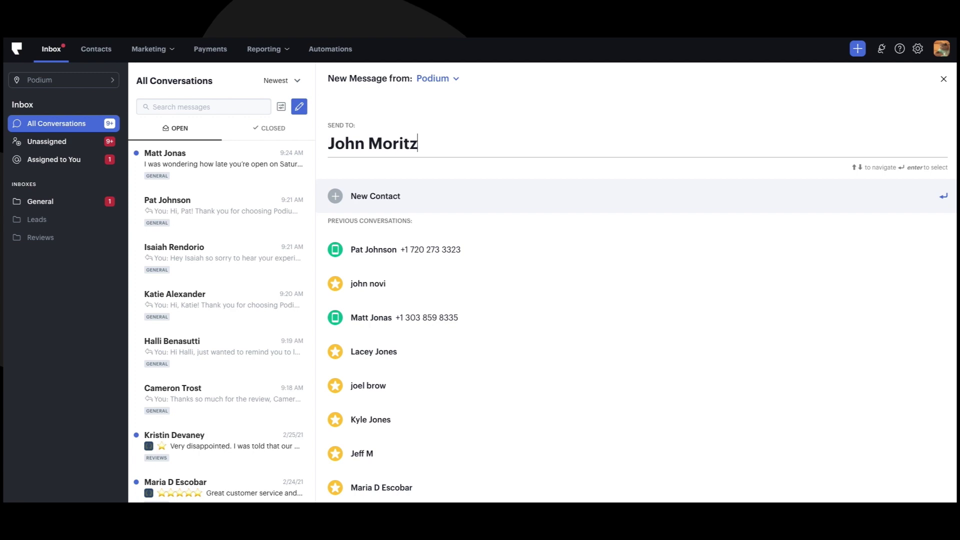
{"action": "left_click", "coordinate": [410, 195]}
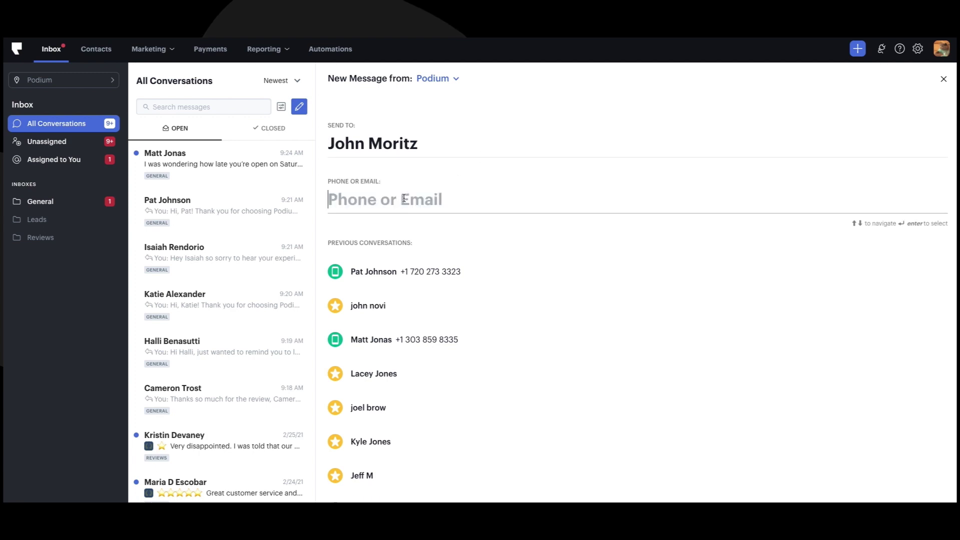
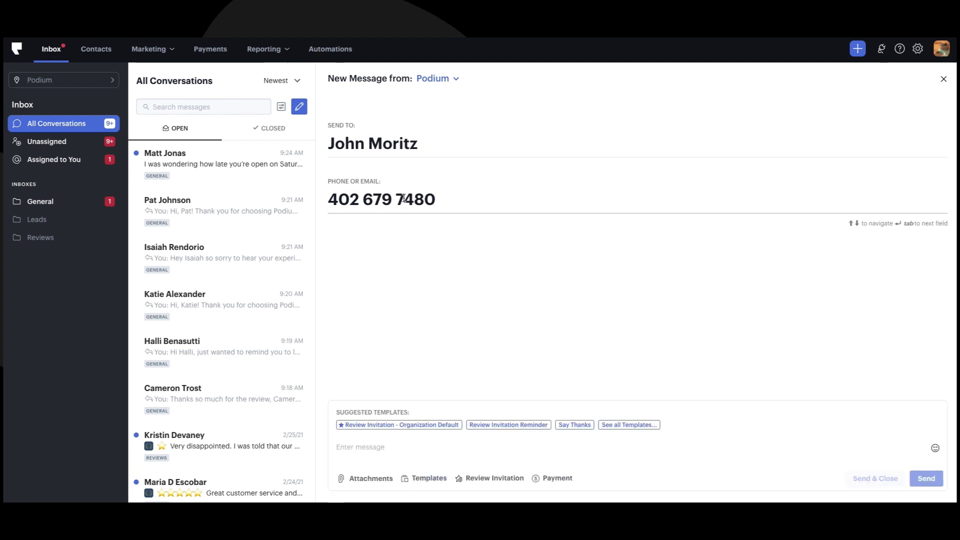
{"action": "left_click", "coordinate": [458, 451]}
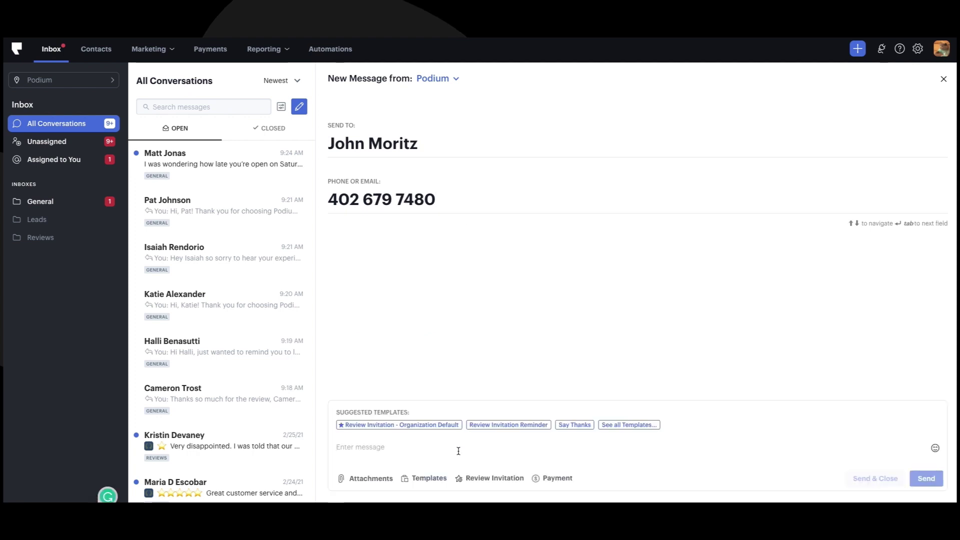
{"action": "type", "text": "Hi John, are we s"}
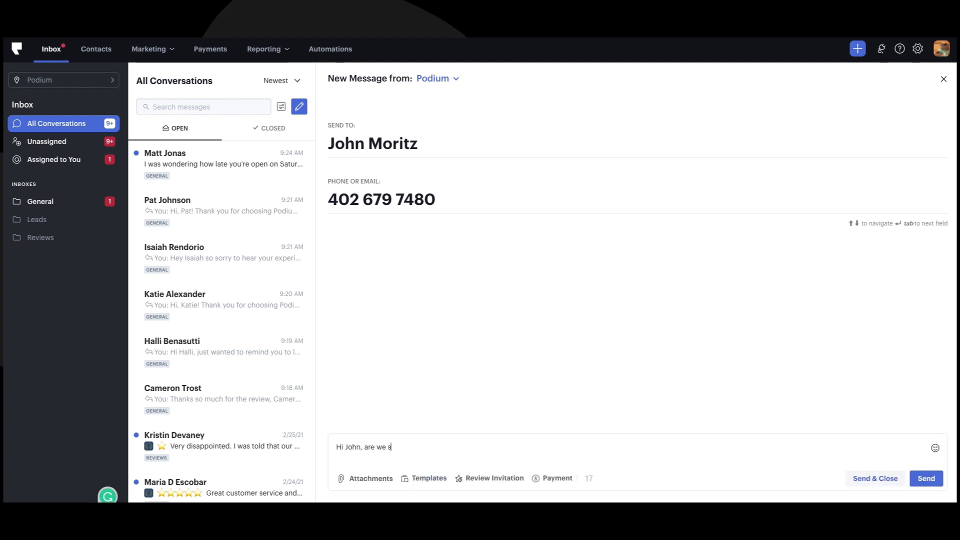
{"action": "type", "text": "till expecting to see you this afternoon?"}
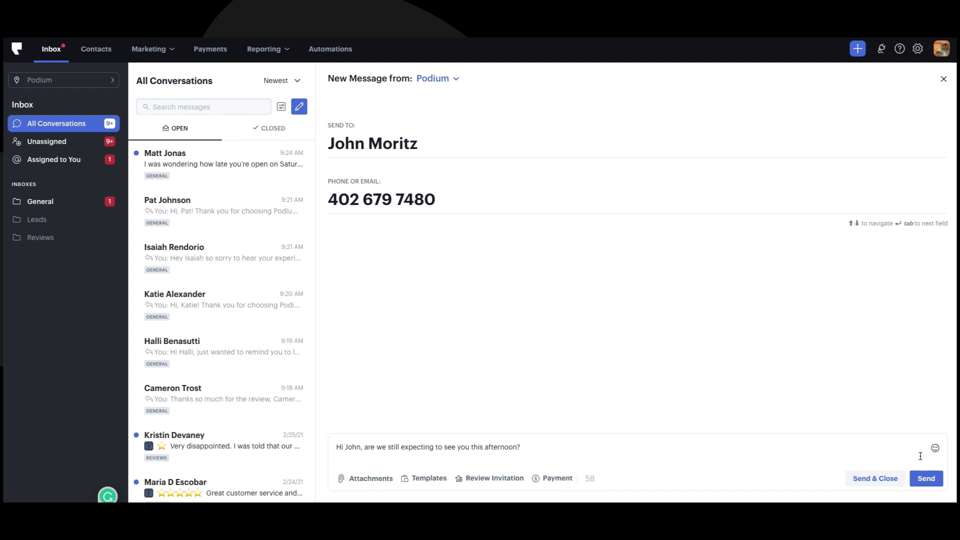
{"action": "left_click", "coordinate": [923, 481]}
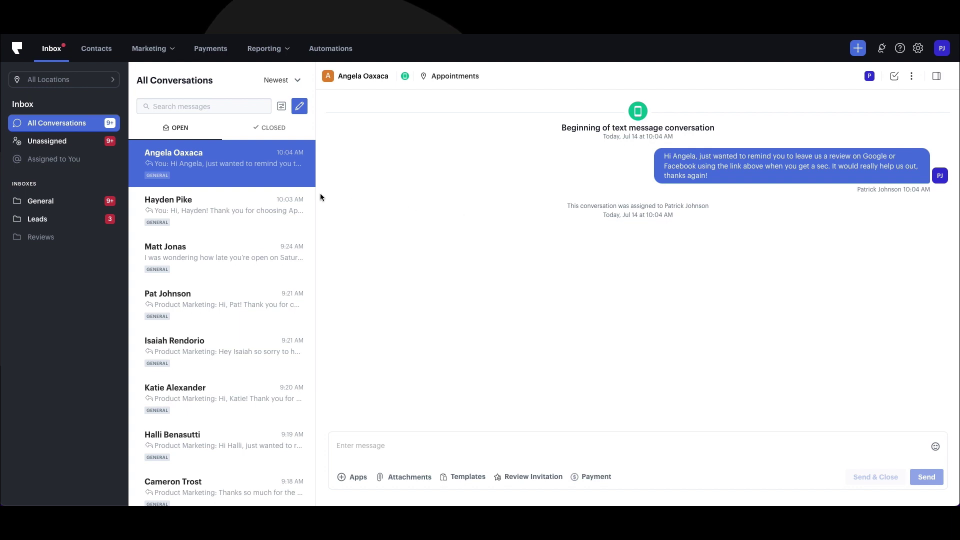
{"action": "left_click", "coordinate": [49, 160]}
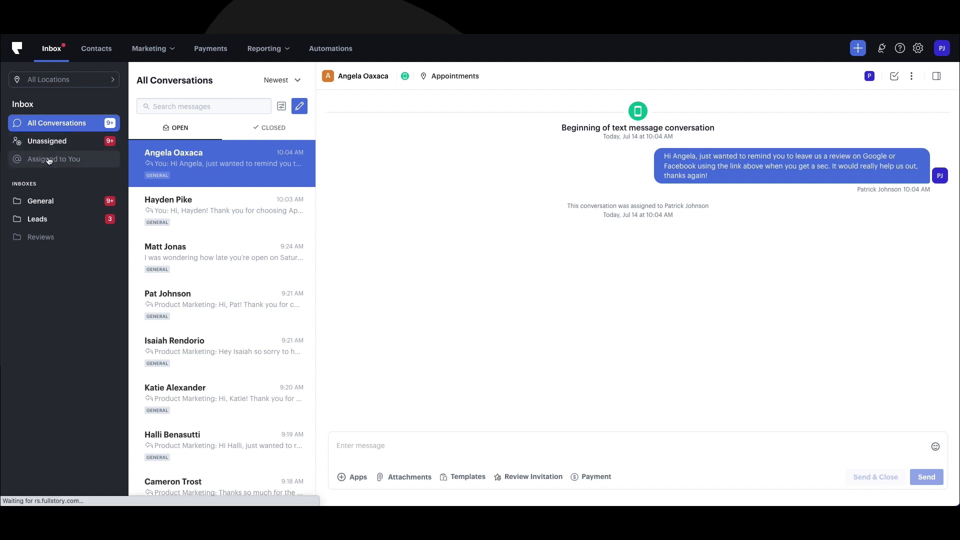
{"action": "left_click", "coordinate": [49, 160]}
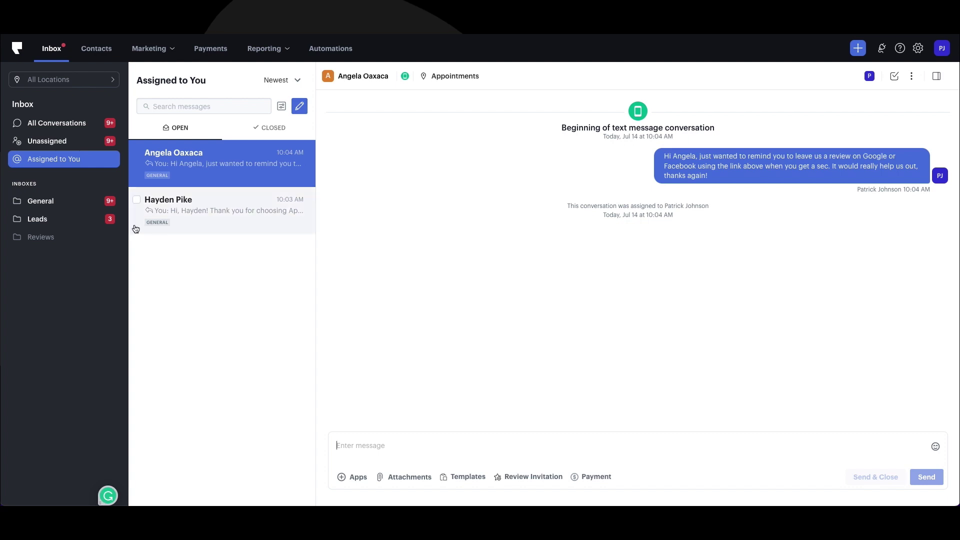
{"action": "left_click", "coordinate": [78, 125]}
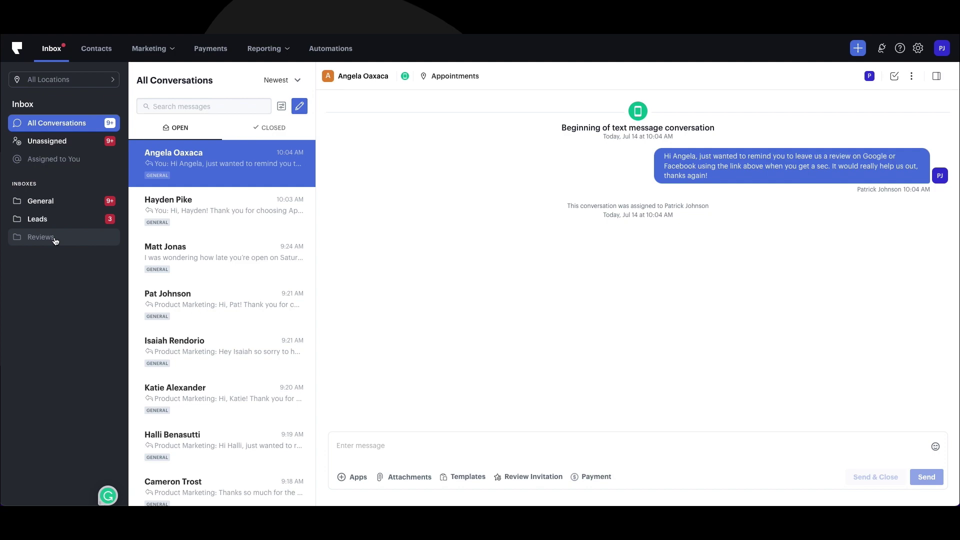
Switch the inbox from All Locations to the Podium location
{"action": "left_click", "coordinate": [76, 80]}
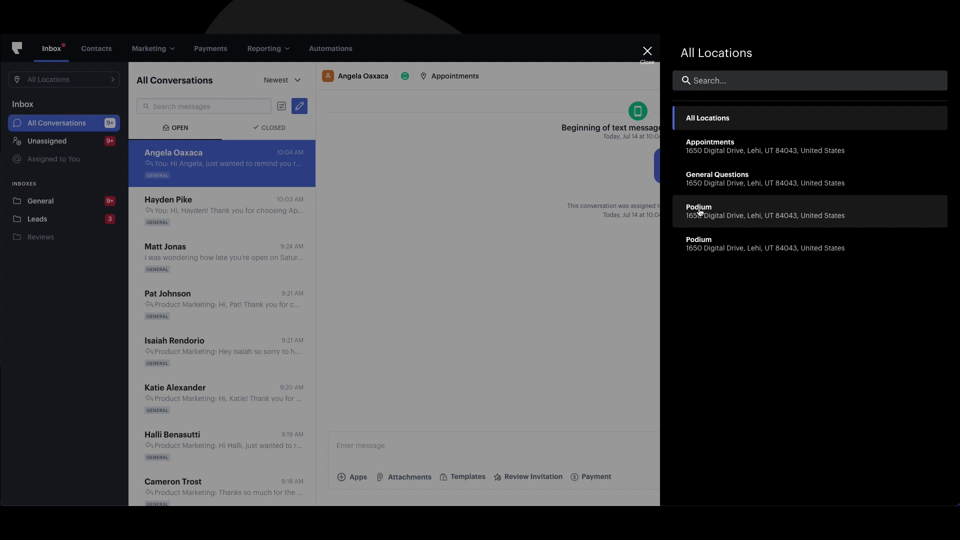
{"action": "left_click", "coordinate": [700, 212]}
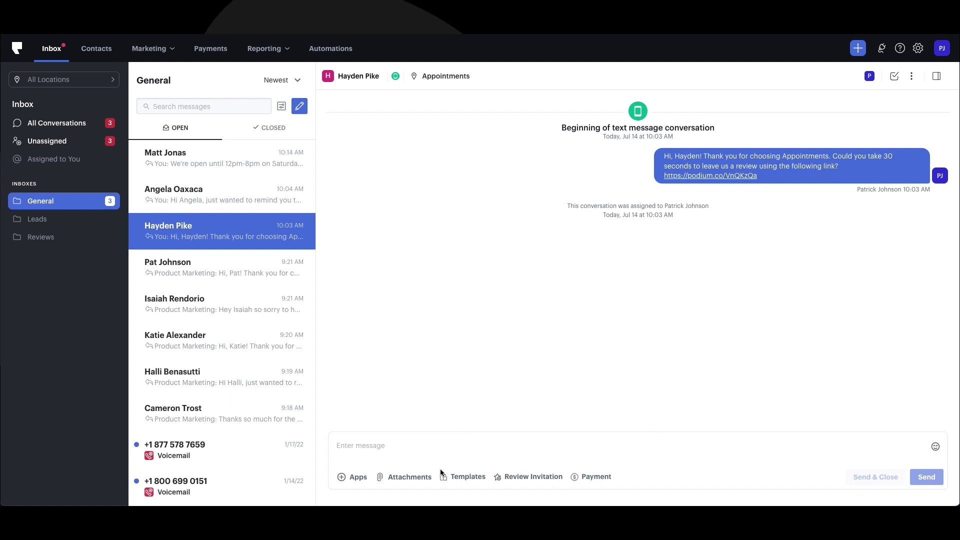
Browse the saved message templates list from the reply box
{"action": "left_click", "coordinate": [466, 478]}
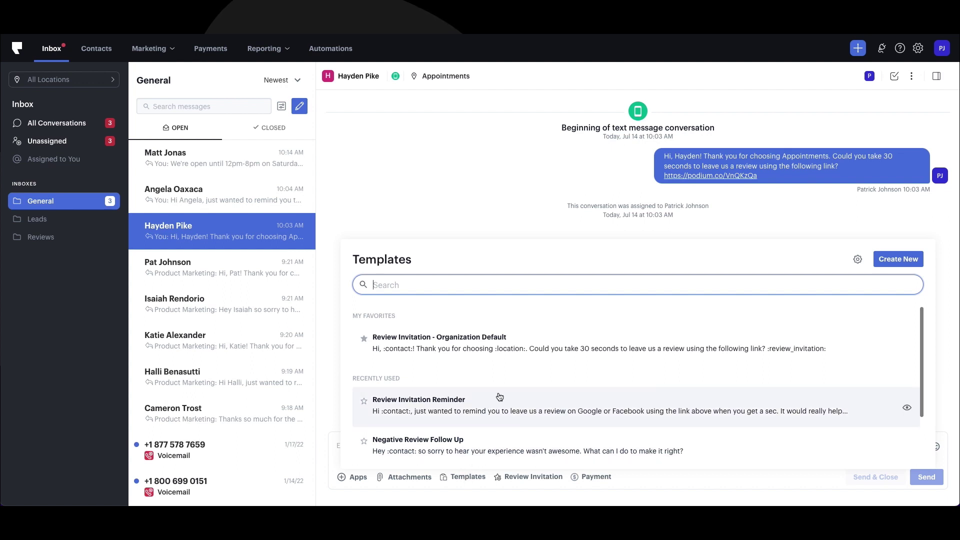
{"action": "scroll", "coordinate": [500, 393], "scroll_direction": "down", "scroll_amount": 2}
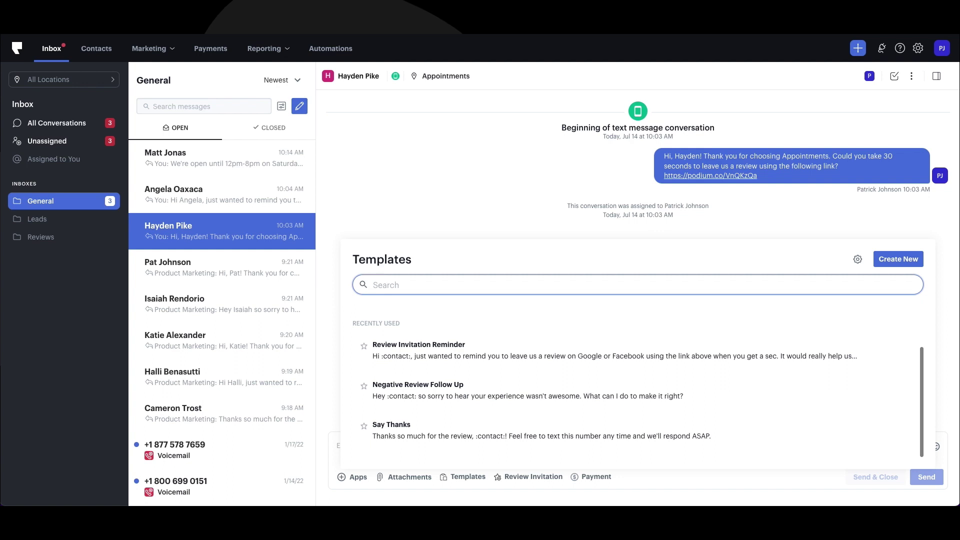
{"action": "scroll", "coordinate": [572, 450], "scroll_direction": "up", "scroll_amount": 2}
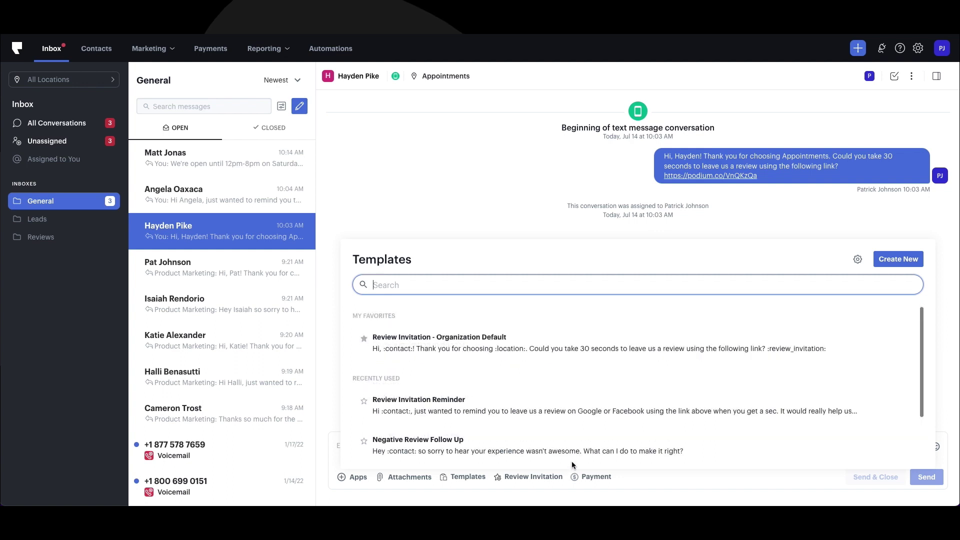
Start a new template titled 'Appointment Reminder'
{"action": "left_click", "coordinate": [889, 260]}
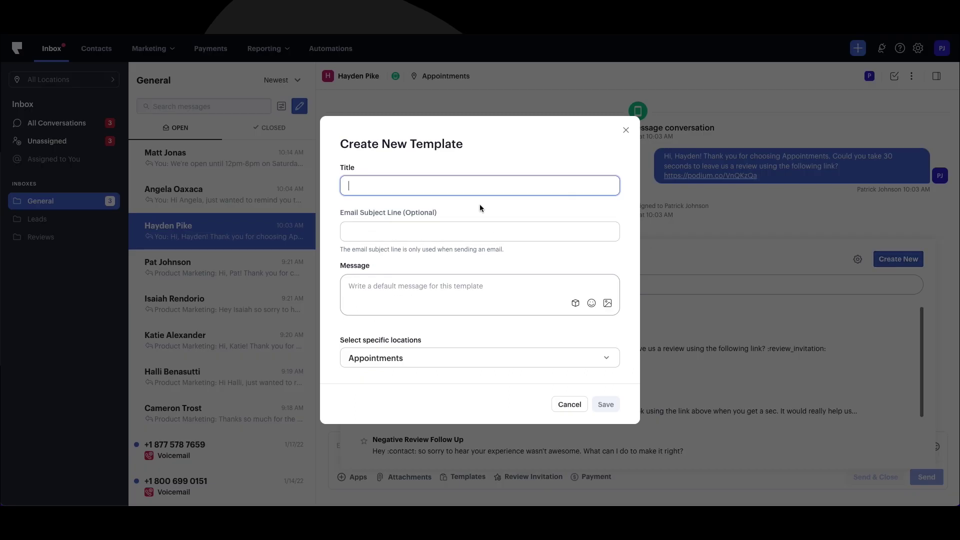
{"action": "type", "text": "Appointmentn"}
{"action": "key", "text": "BackSpace"}
{"action": "key", "text": "BackSpace"}
{"action": "type", "text": "t Reminder"}
{"action": "left_click", "coordinate": [479, 232]}
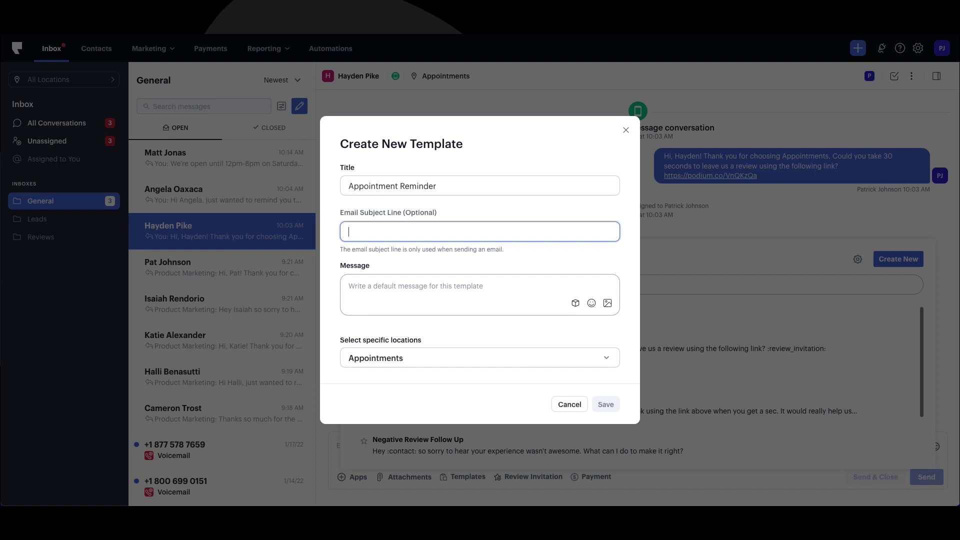
Write the message 'Hi {Customer First Name},' followed by the pasted reminder text
{"action": "left_click", "coordinate": [400, 287]}
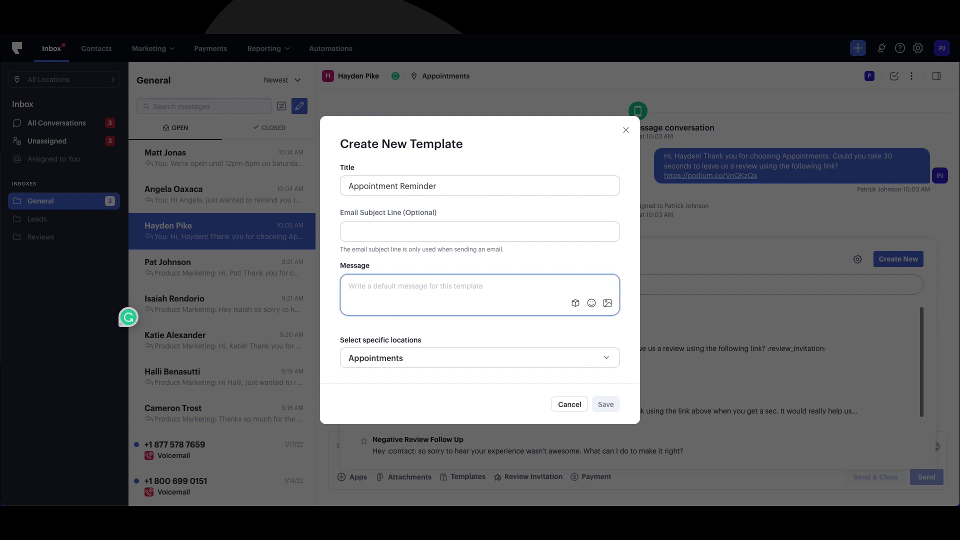
{"action": "type", "text": "Hi"}
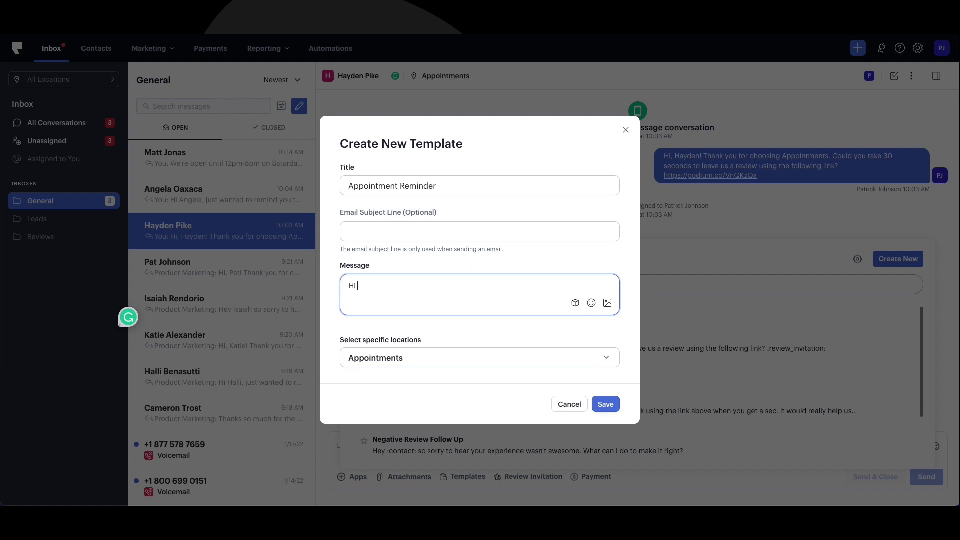
{"action": "left_click", "coordinate": [575, 303]}
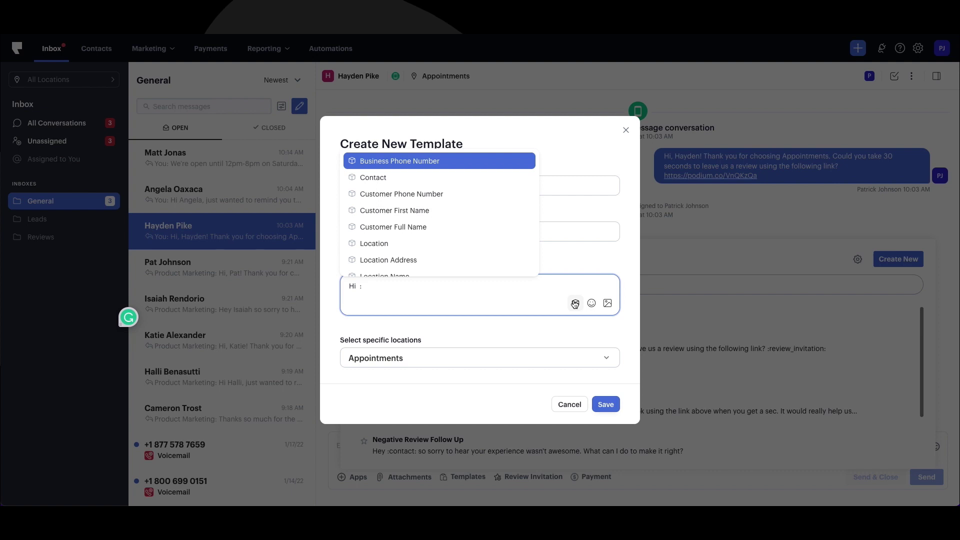
{"action": "left_click", "coordinate": [492, 217]}
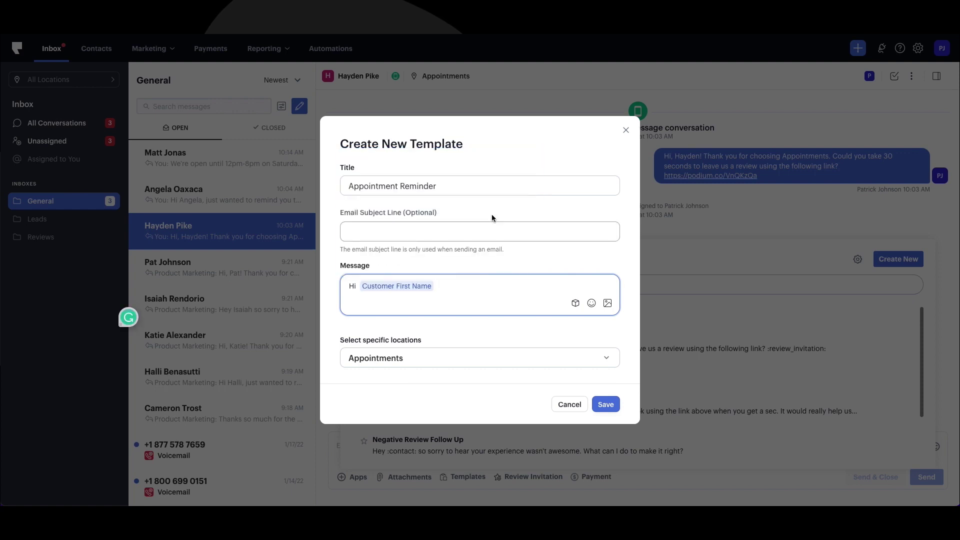
{"action": "type", "text": ","}
{"action": "type", "text": "this is message is to remind you of your appointment next week. Please text us if you need to reschedule. Otherwise, we're looking forward to seeing you soon!"}
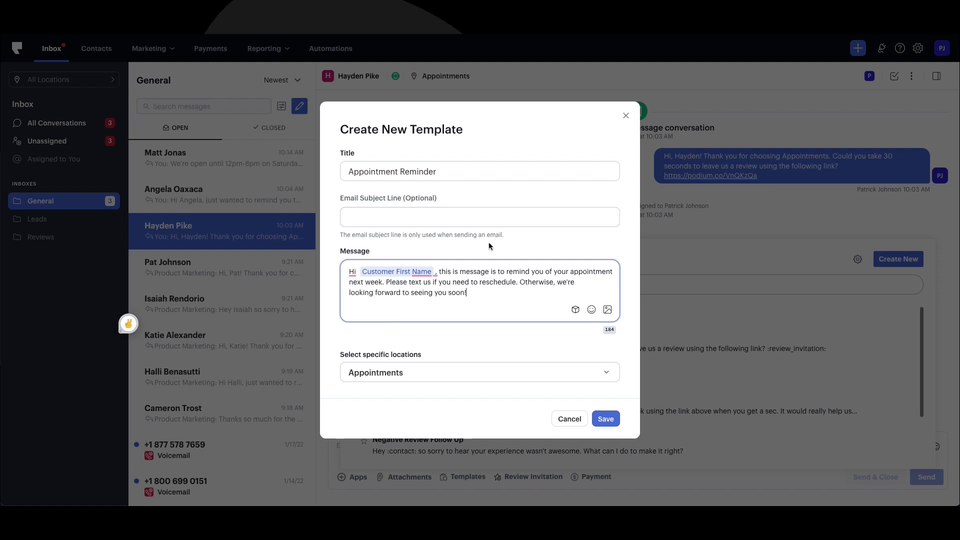
Make the template available at all 4 locations and save it
{"action": "left_click", "coordinate": [457, 377]}
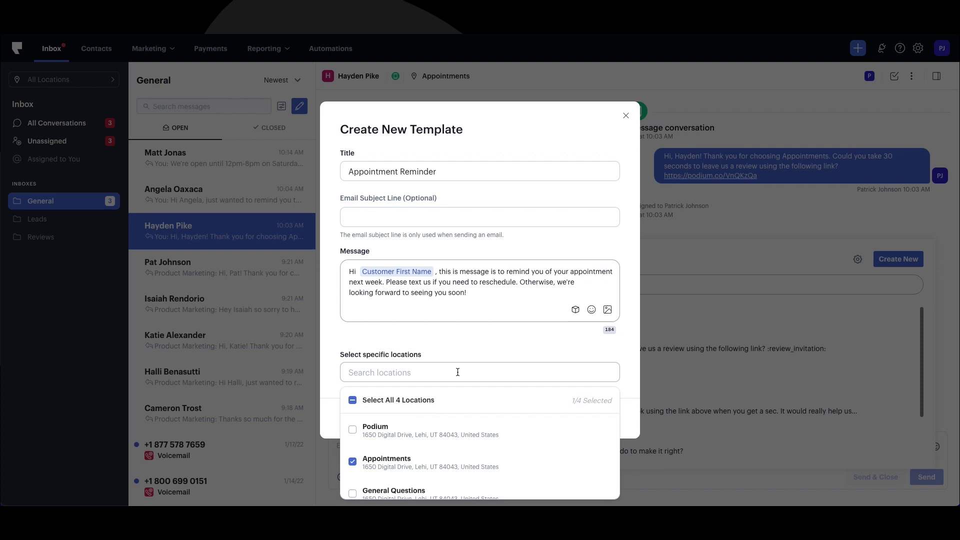
{"action": "left_click", "coordinate": [408, 400]}
{"action": "left_click", "coordinate": [447, 342]}
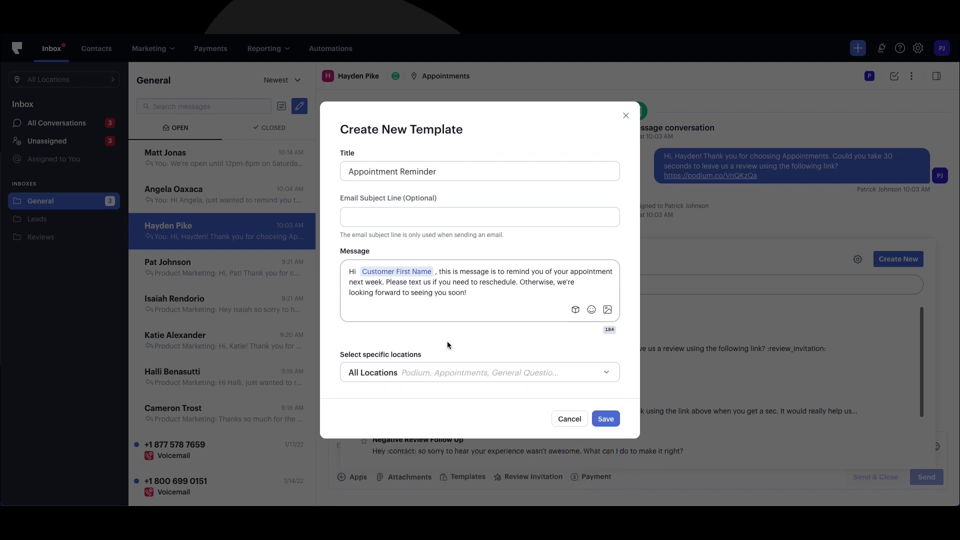
{"action": "left_click", "coordinate": [609, 419]}
Send the Appointment Reminder template to the contact
{"action": "scroll", "coordinate": [580, 385], "scroll_direction": "down", "scroll_amount": 2}
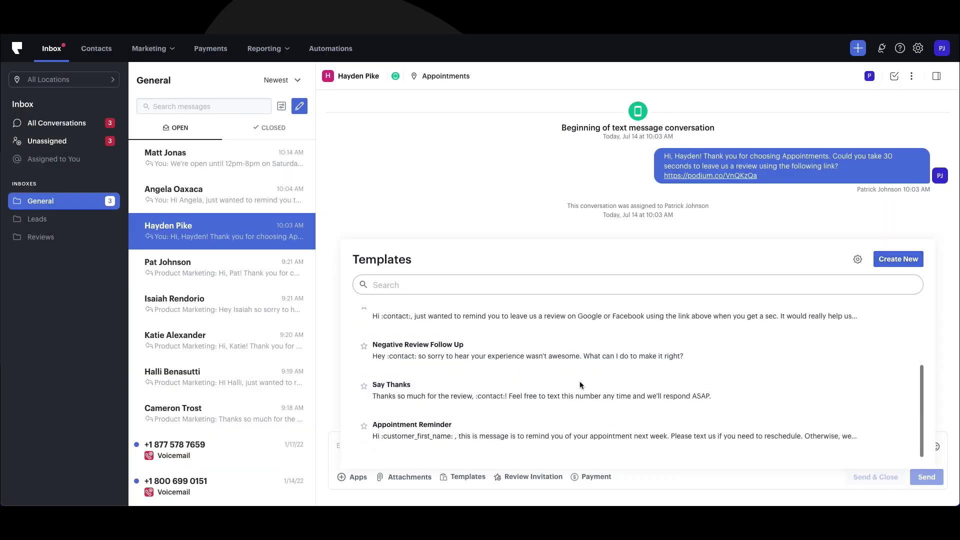
{"action": "mouse_move", "coordinate": [480, 434]}
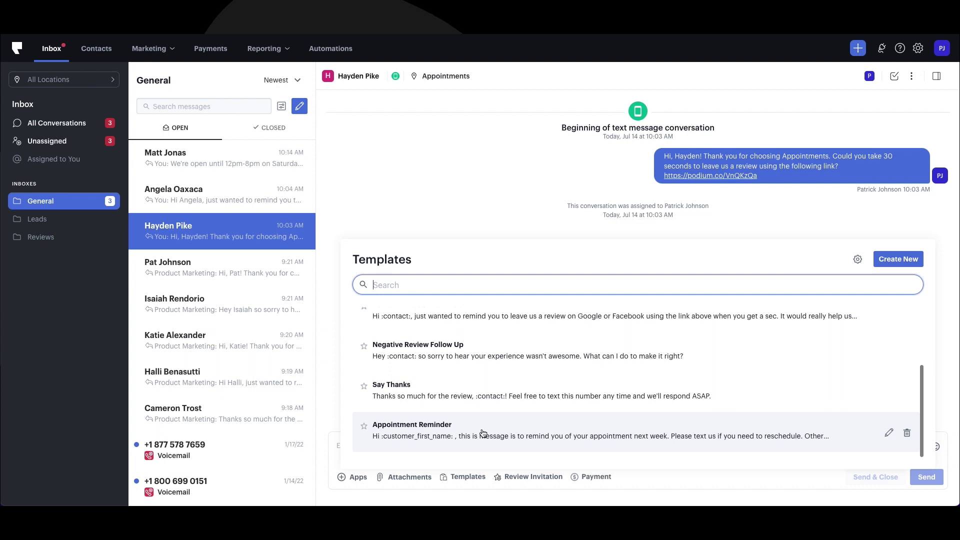
{"action": "left_click", "coordinate": [483, 433]}
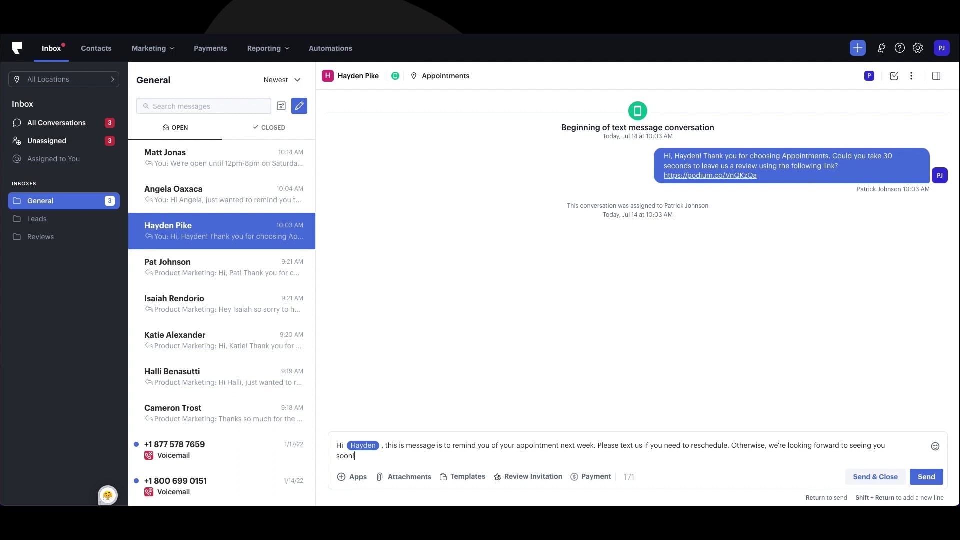
{"action": "key", "text": "Return"}
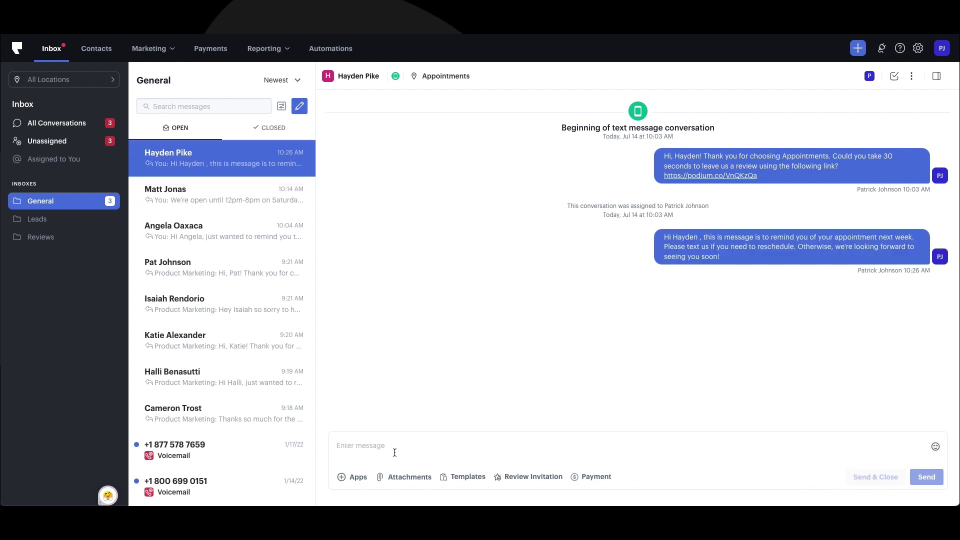
Reopen the templates list and open Appointment Reminder for editing
{"action": "left_click", "coordinate": [459, 478]}
{"action": "scroll", "coordinate": [604, 439], "scroll_direction": "down", "scroll_amount": 3}
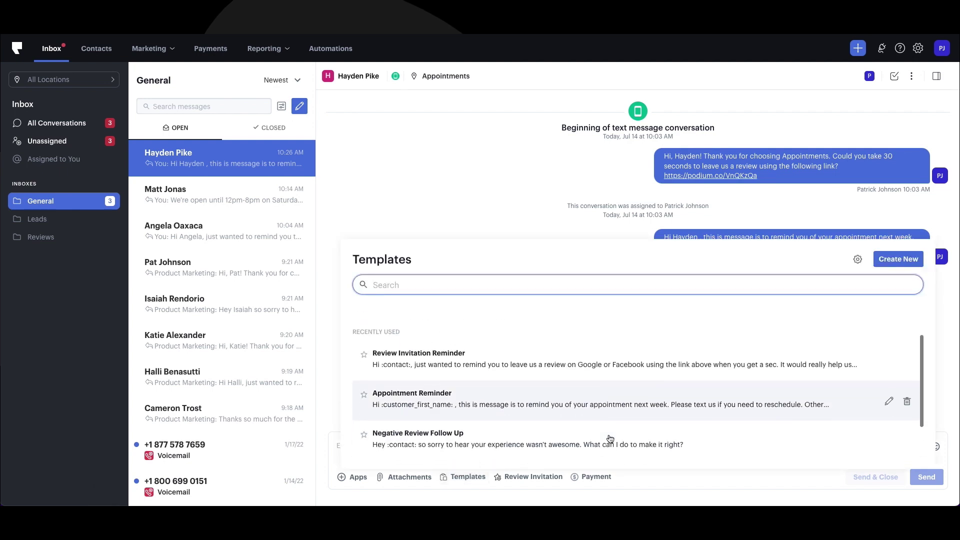
{"action": "scroll", "coordinate": [718, 418], "scroll_direction": "up", "scroll_amount": 2}
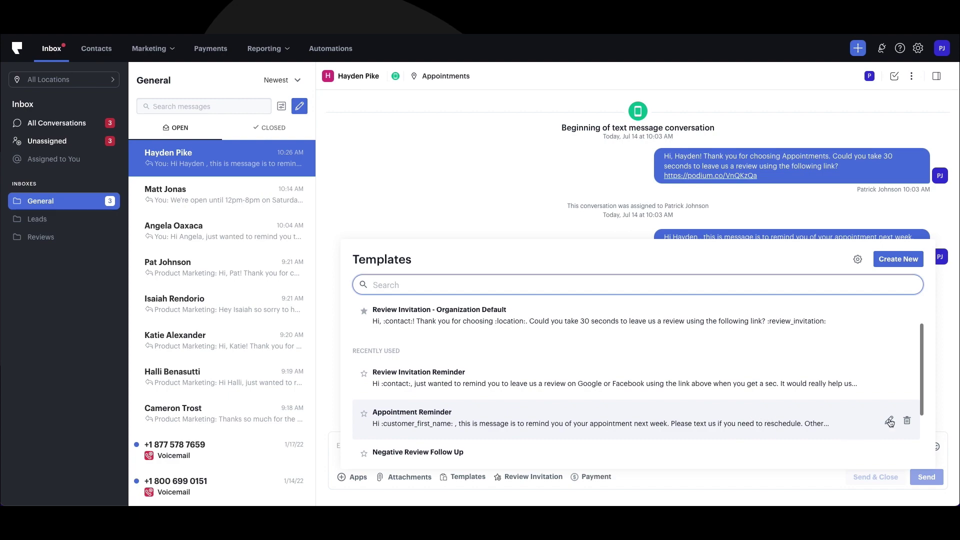
{"action": "left_click", "coordinate": [890, 421]}
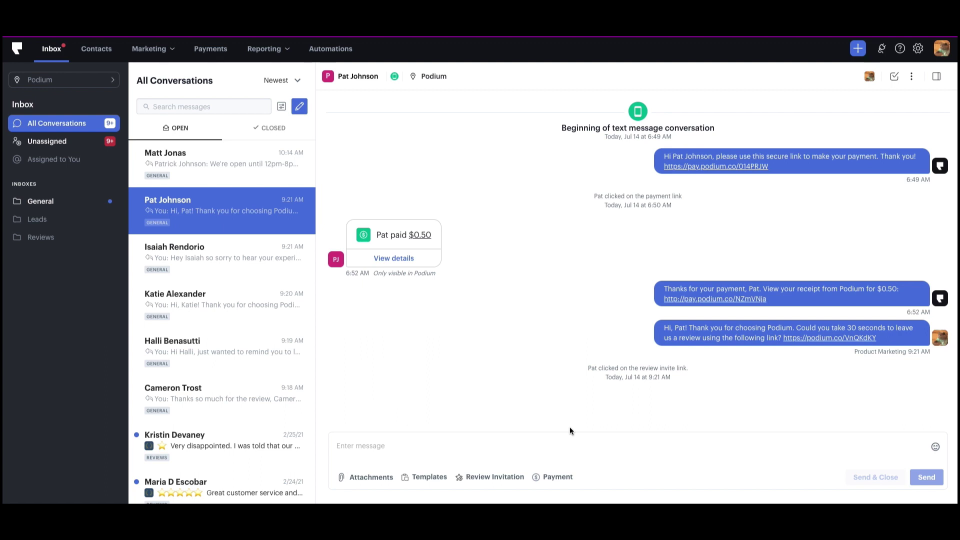
Add a new automation rule in the Leads inbox settings
{"action": "left_click", "coordinate": [45, 220]}
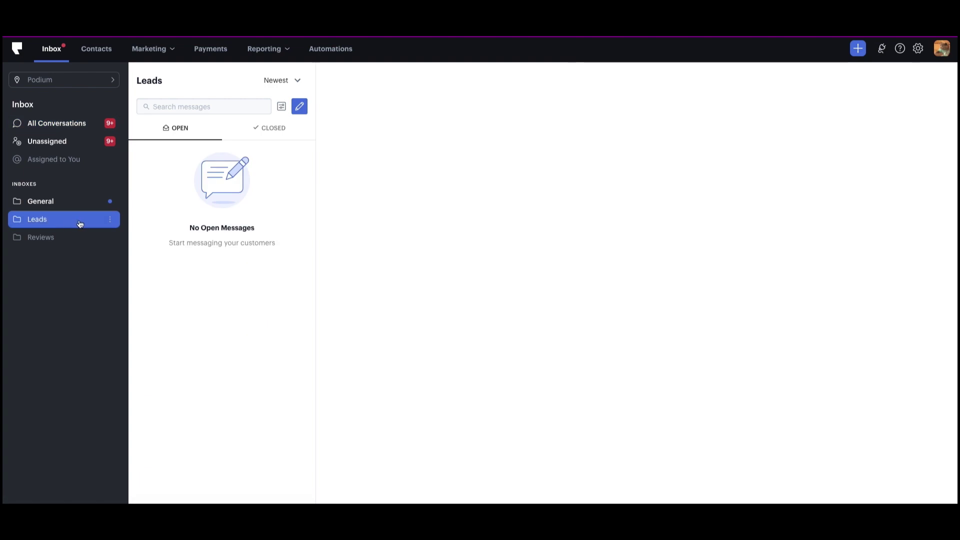
{"action": "left_click", "coordinate": [112, 223]}
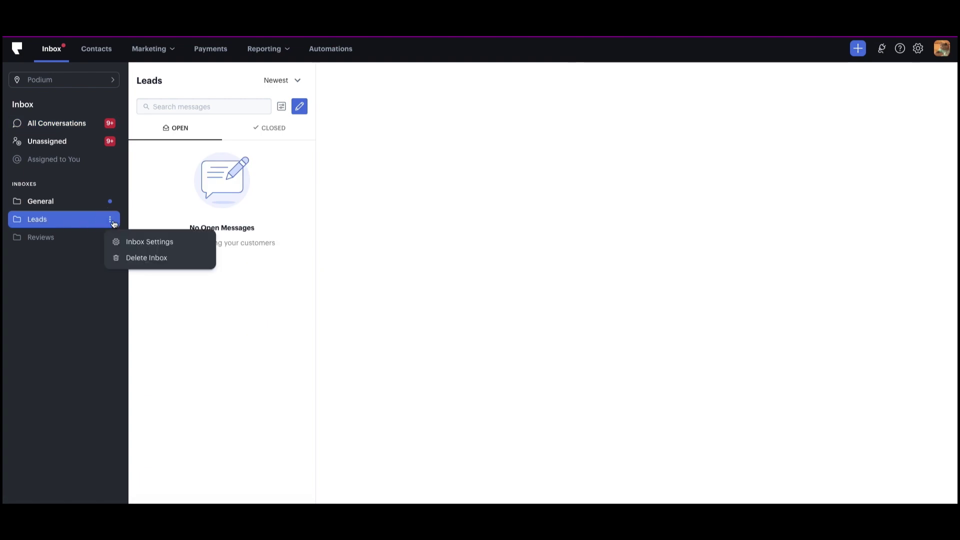
{"action": "left_click", "coordinate": [133, 242]}
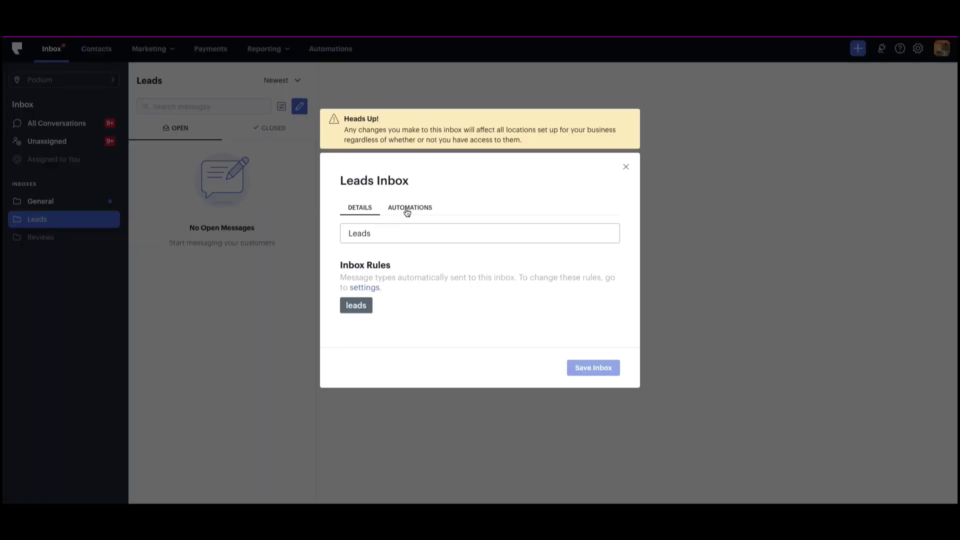
{"action": "left_click", "coordinate": [408, 209]}
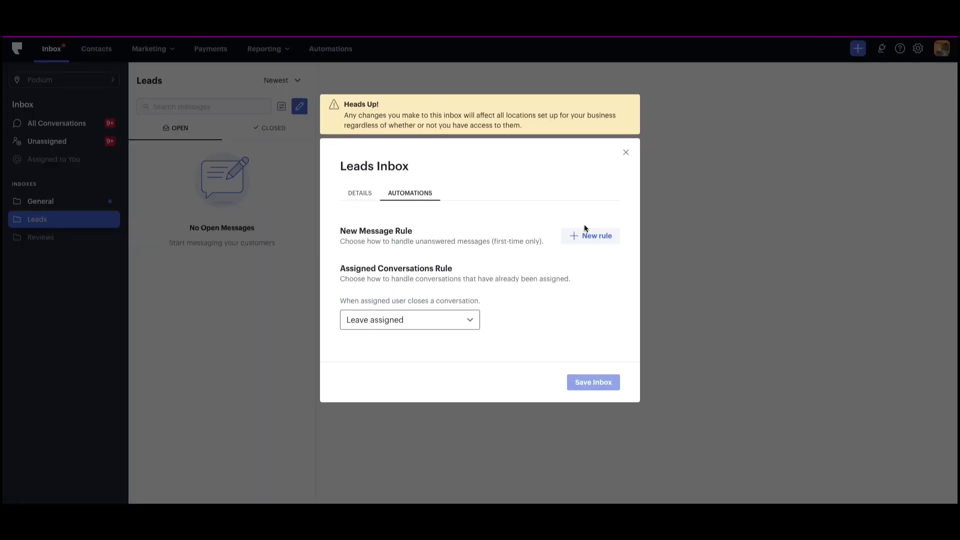
{"action": "left_click", "coordinate": [595, 236]}
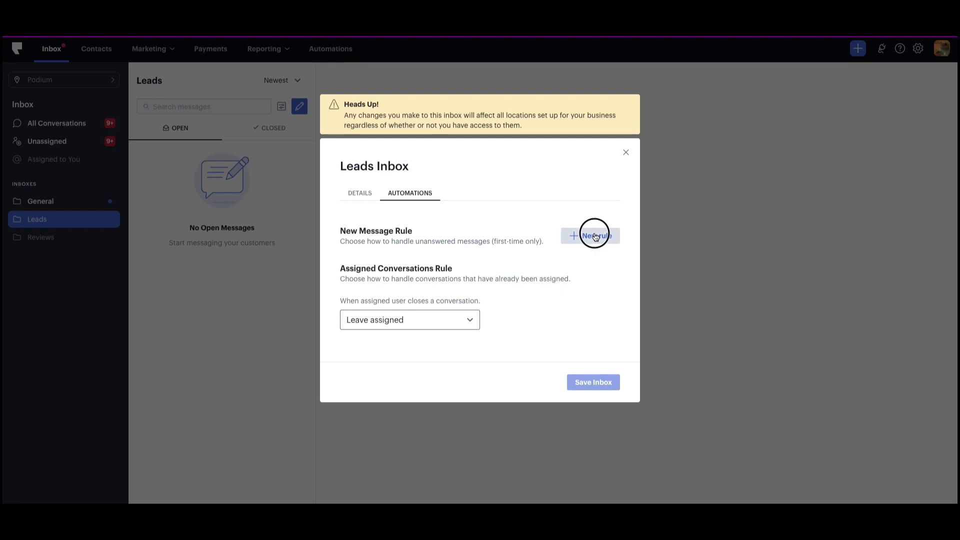
Set the rule to email a chosen team member after 15 minutes unanswered
{"action": "left_click", "coordinate": [515, 227]}
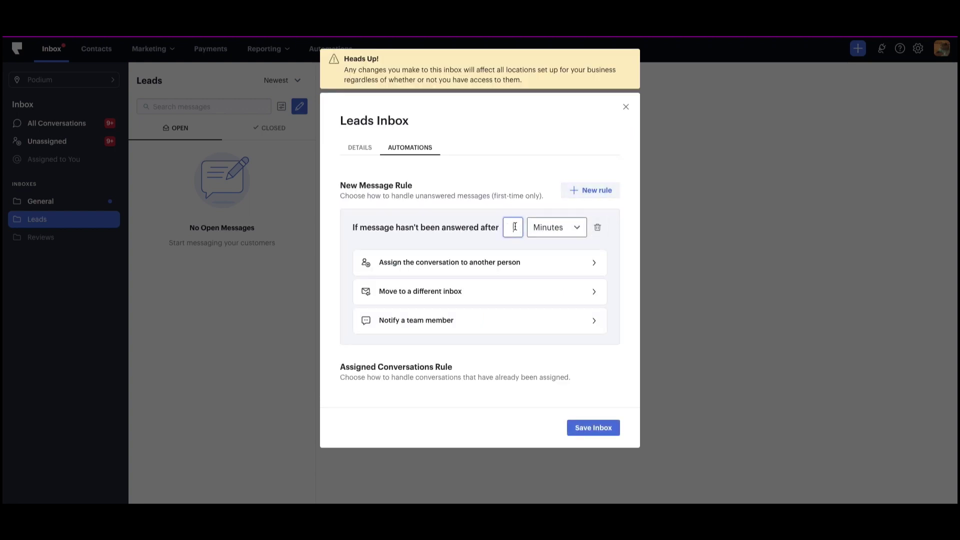
{"action": "type", "text": "15"}
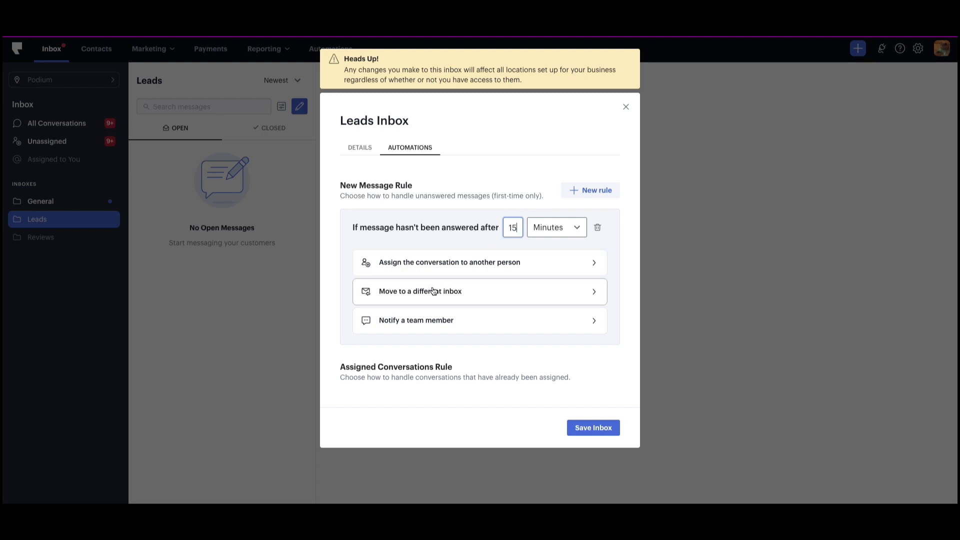
{"action": "left_click", "coordinate": [413, 323]}
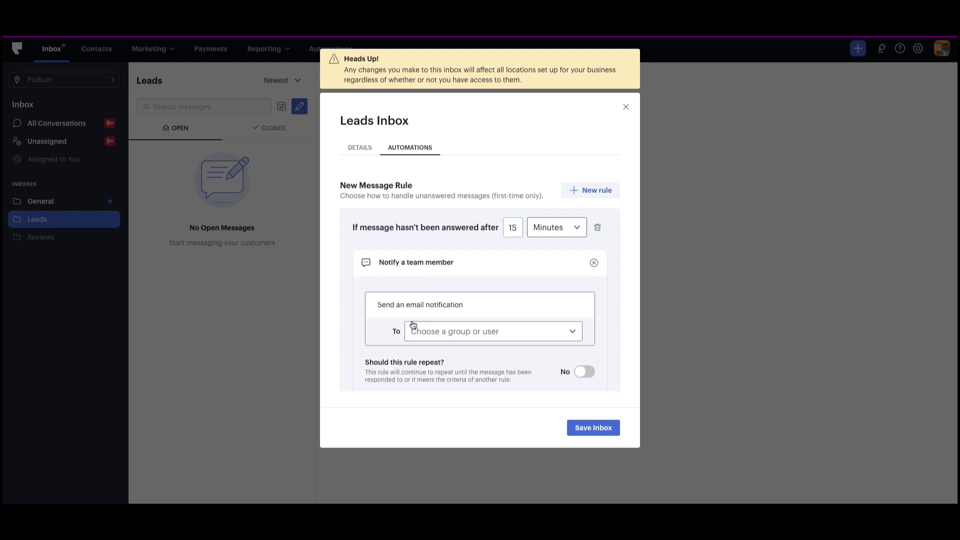
{"action": "left_click", "coordinate": [468, 331]}
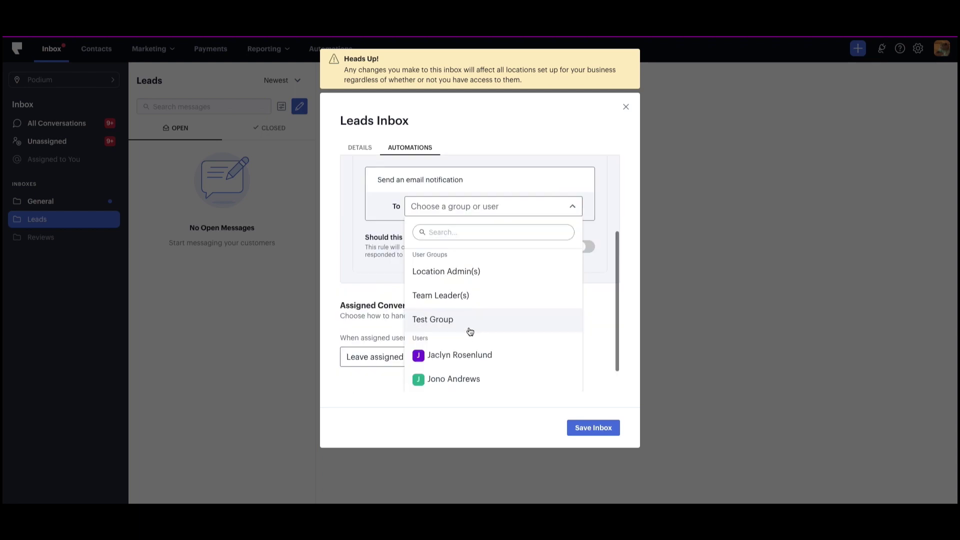
{"action": "scroll", "coordinate": [470, 331], "scroll_direction": "down", "scroll_amount": 3}
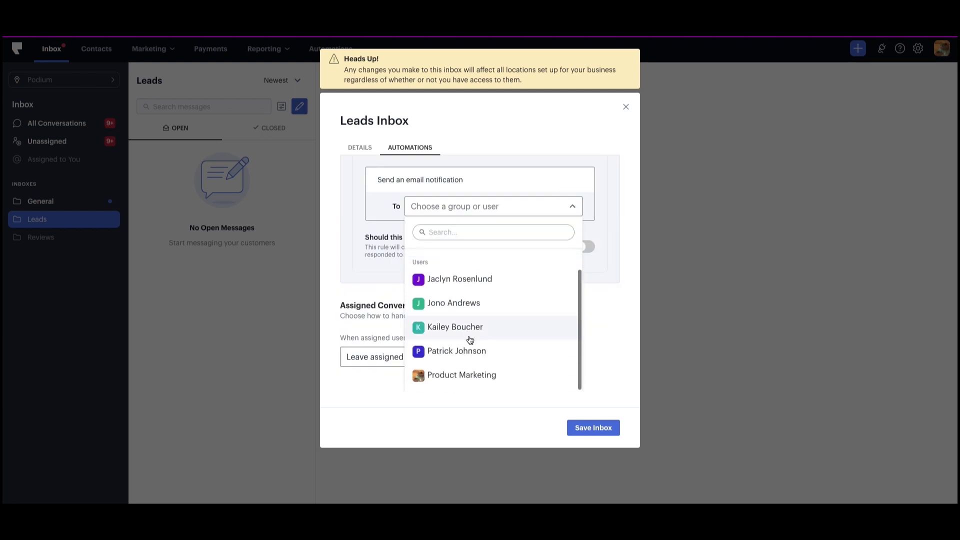
{"action": "left_click", "coordinate": [463, 351]}
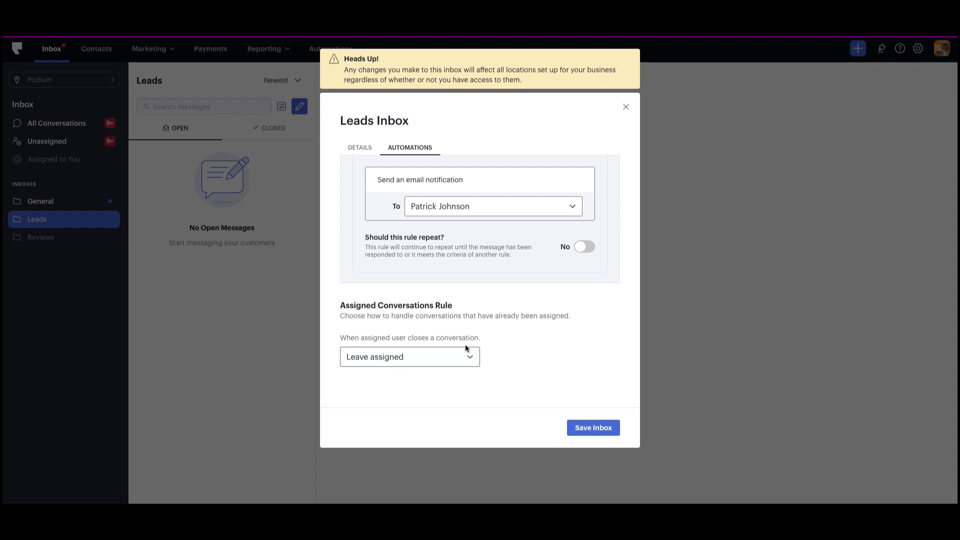
Save the Leads inbox with its new notification rule
{"action": "left_click", "coordinate": [578, 428]}
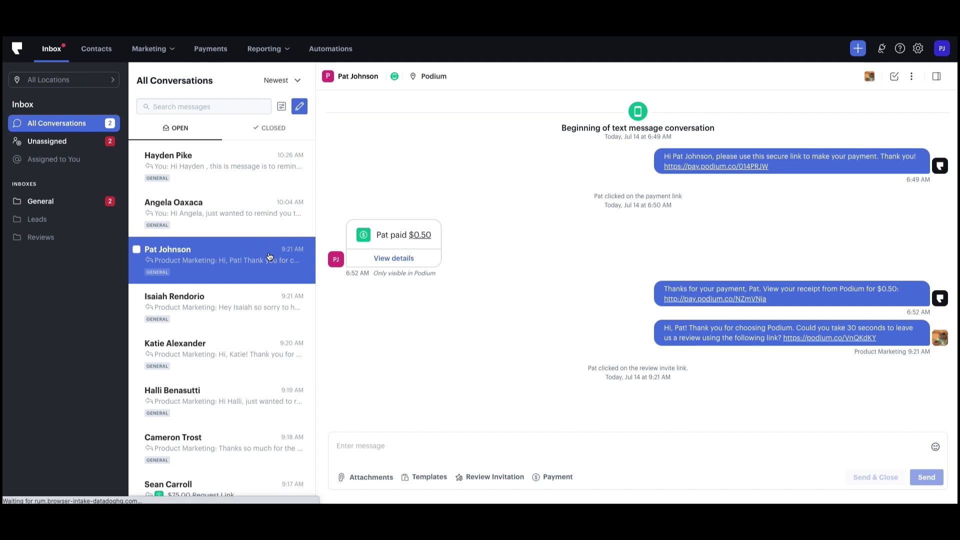
Close the payment conversation, then reply 'Can't wait to see you' to the Saturday-visit conversation and Send & Close
{"action": "left_click", "coordinate": [894, 78]}
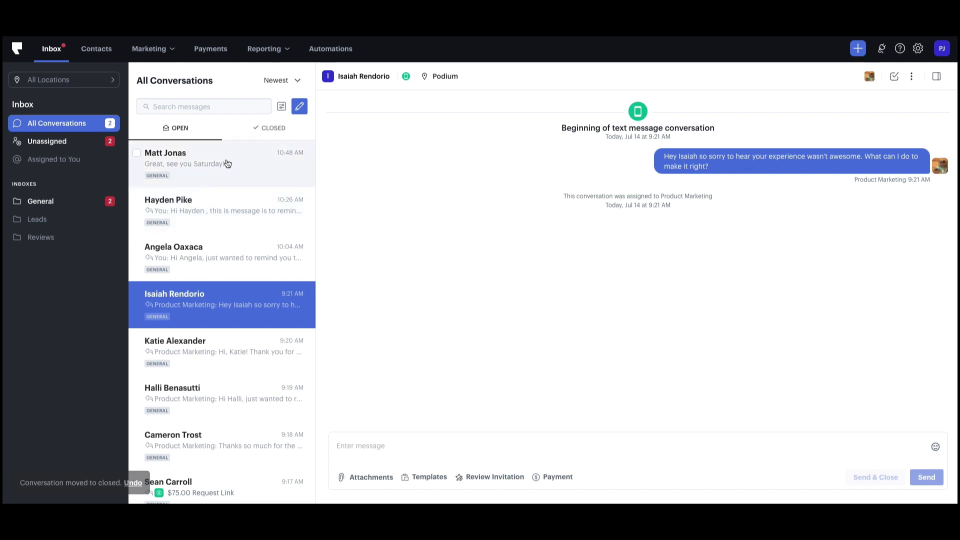
{"action": "left_click", "coordinate": [227, 164]}
{"action": "left_click", "coordinate": [406, 442]}
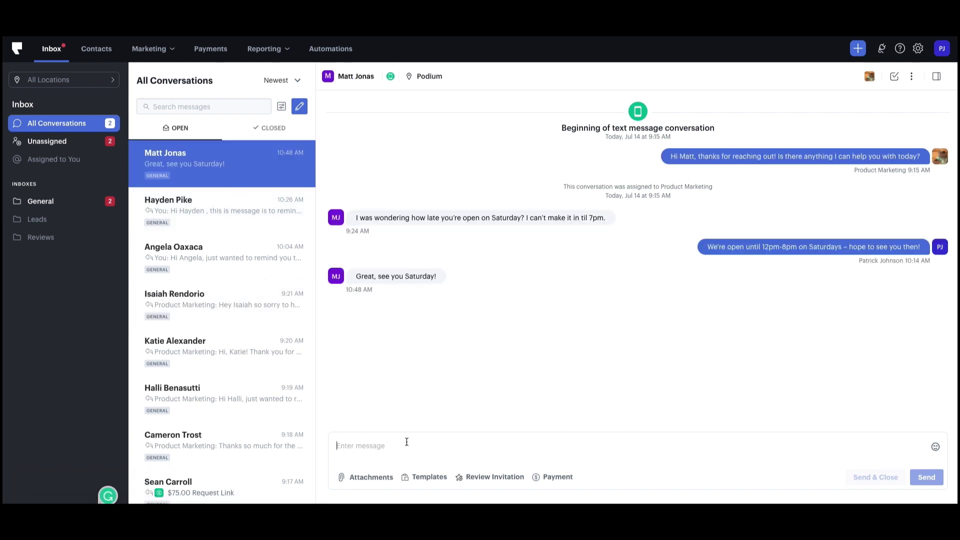
{"action": "type", "text": "Can't wait to see you!"}
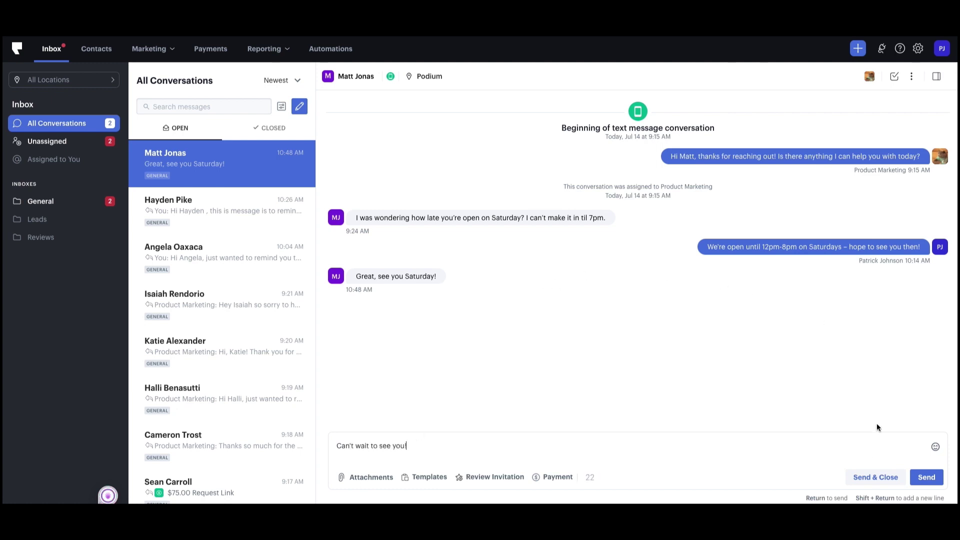
{"action": "left_click", "coordinate": [865, 483]}
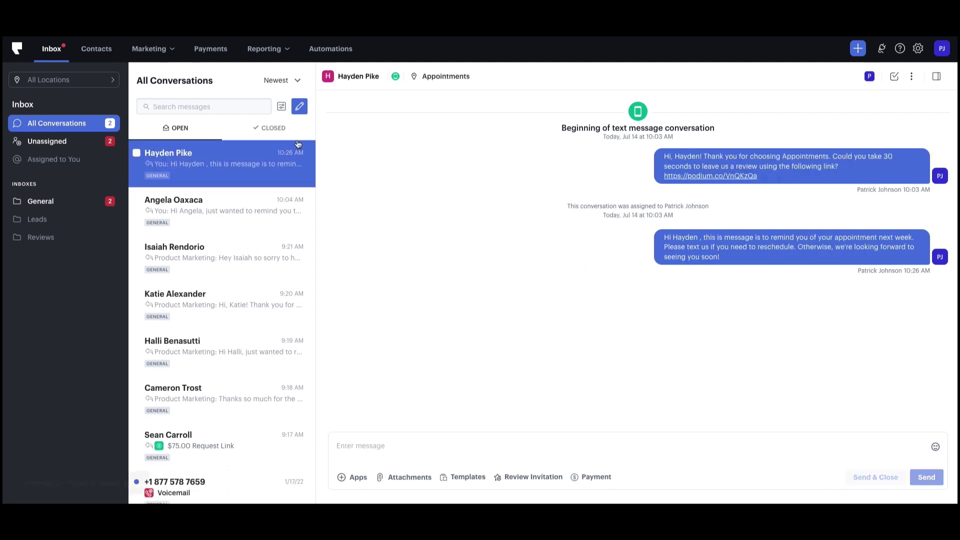
Check the Closed list for the Saturday-visit conversation, then return to Open
{"action": "left_click", "coordinate": [275, 128]}
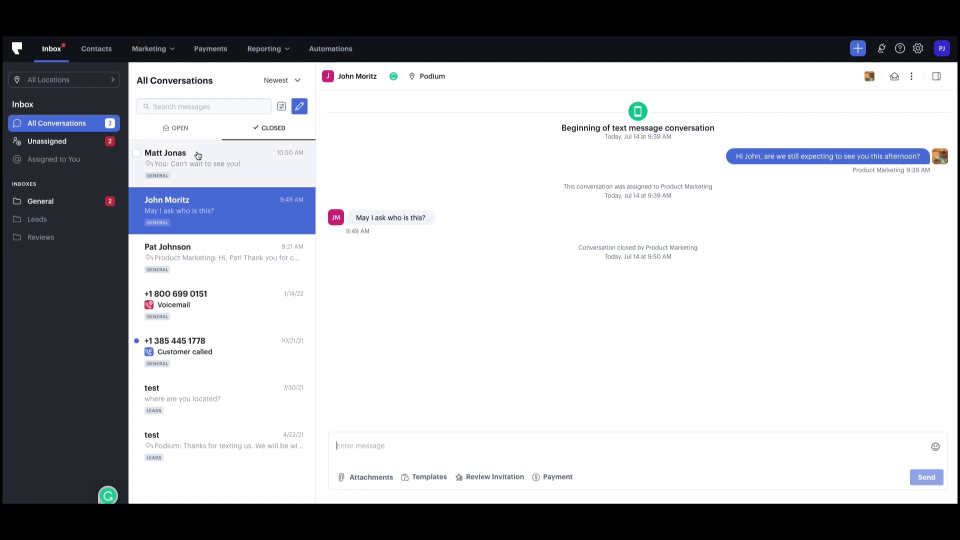
{"action": "left_click", "coordinate": [189, 132]}
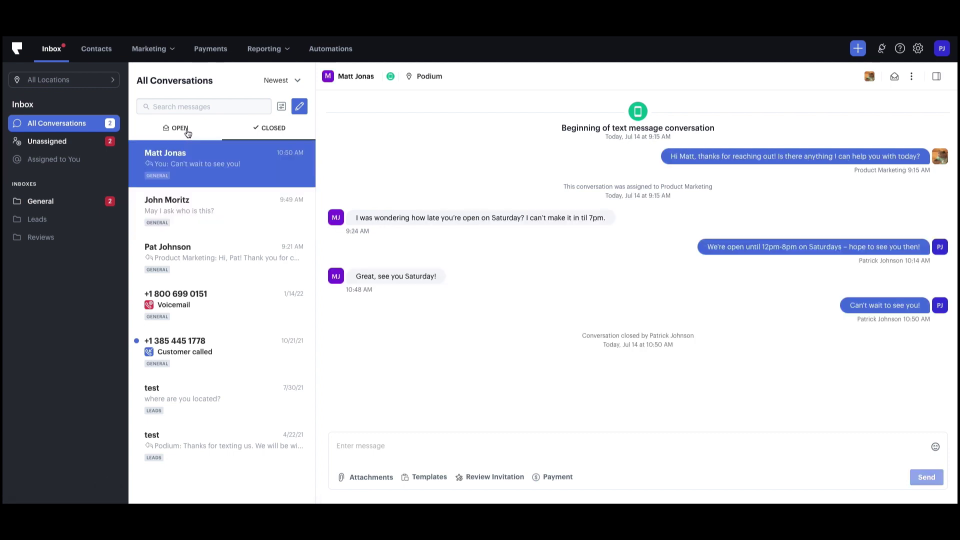